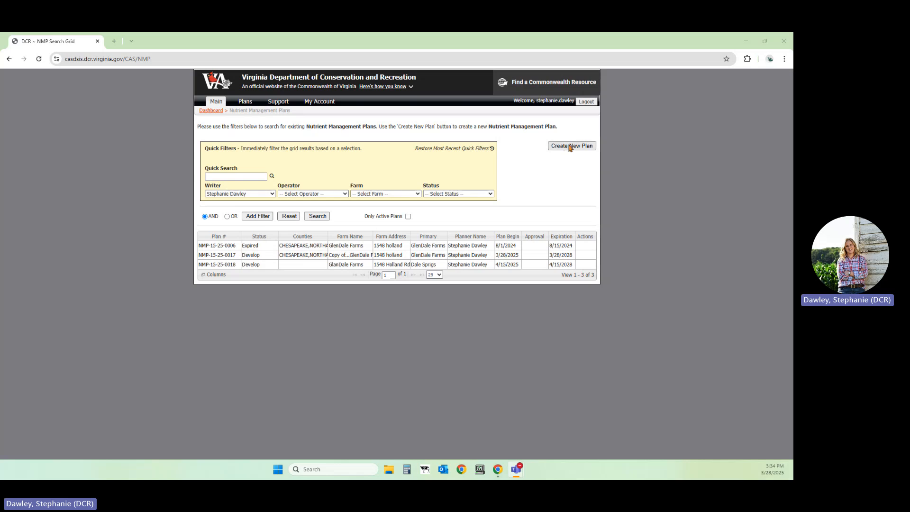
Create a new nutrient management plan with sub-type Voluntary and district PEANUT.
{"action": "left_click", "coordinate": [570, 147]}
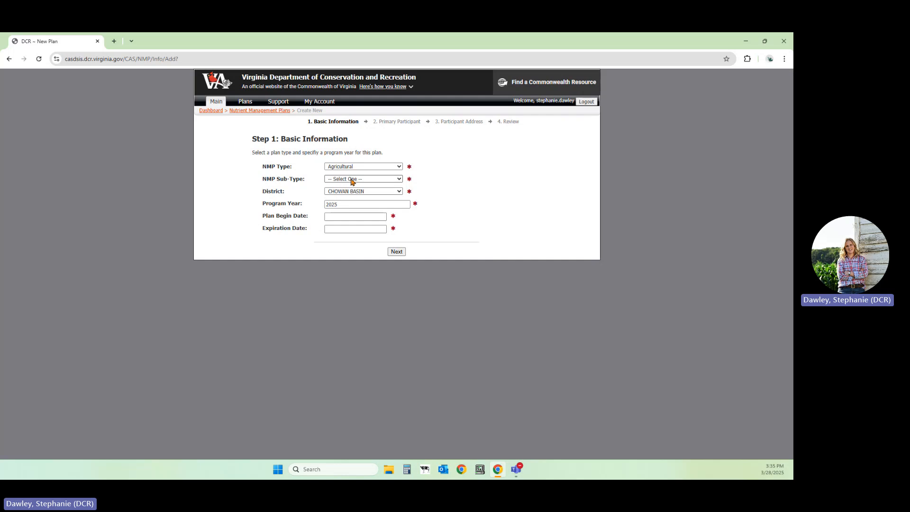
{"action": "left_click", "coordinate": [397, 182]}
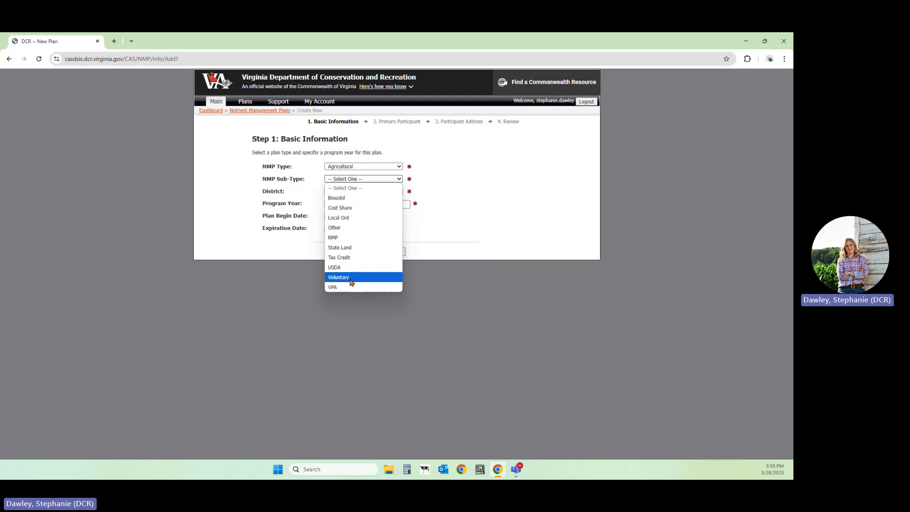
{"action": "left_click", "coordinate": [351, 280]}
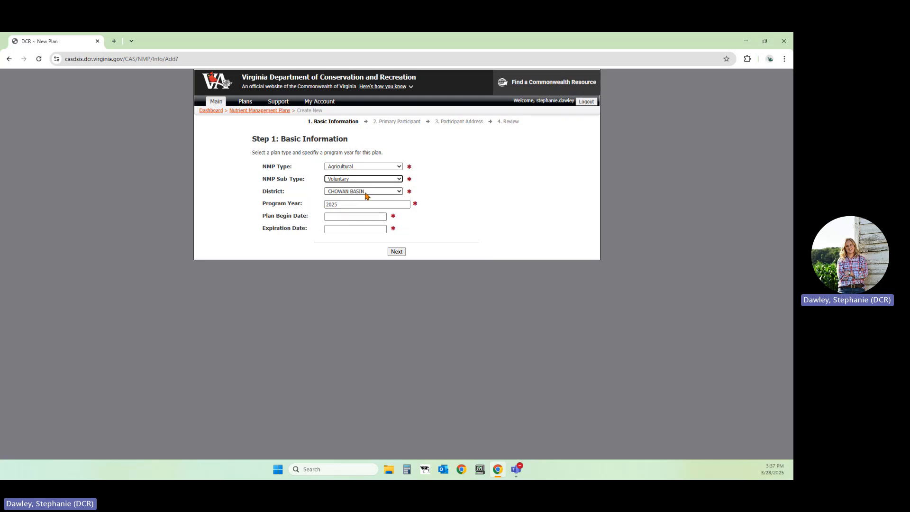
{"action": "left_click", "coordinate": [367, 192]}
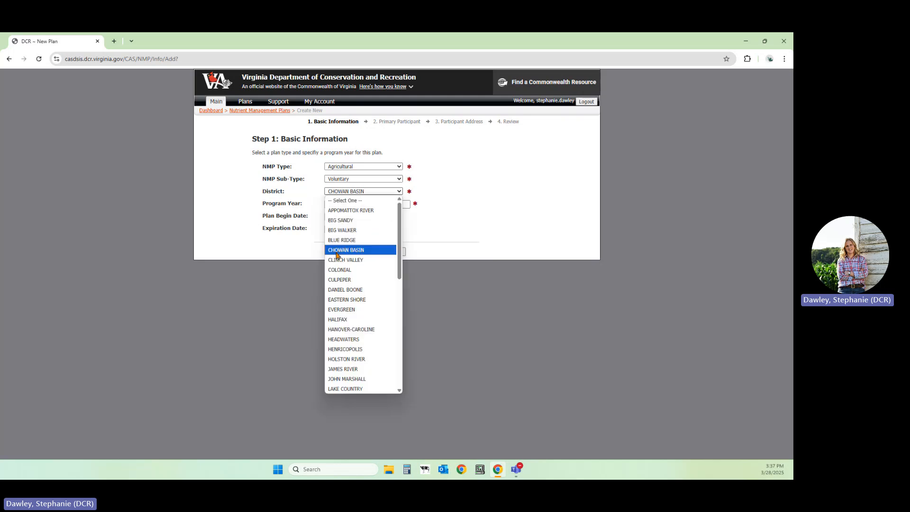
{"action": "scroll", "coordinate": [361, 342], "scroll_direction": "down", "scroll_amount": 3}
{"action": "scroll", "coordinate": [348, 356], "scroll_direction": "down", "scroll_amount": 3}
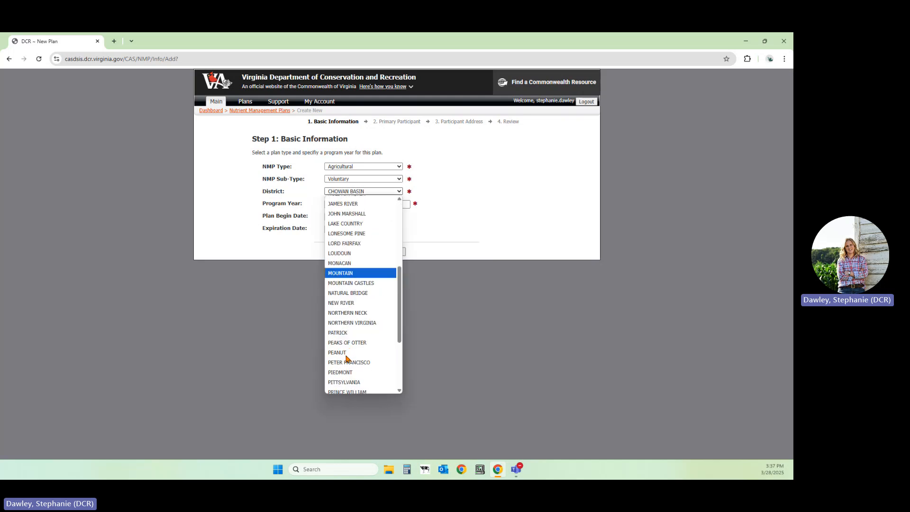
{"action": "left_click", "coordinate": [346, 356]}
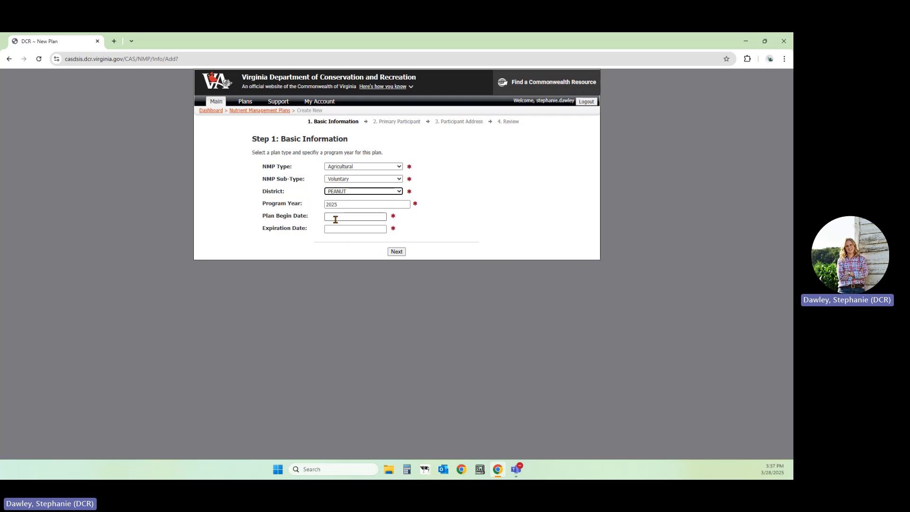
Set the plan begin date to 04/15/2025.
{"action": "left_click", "coordinate": [335, 218]}
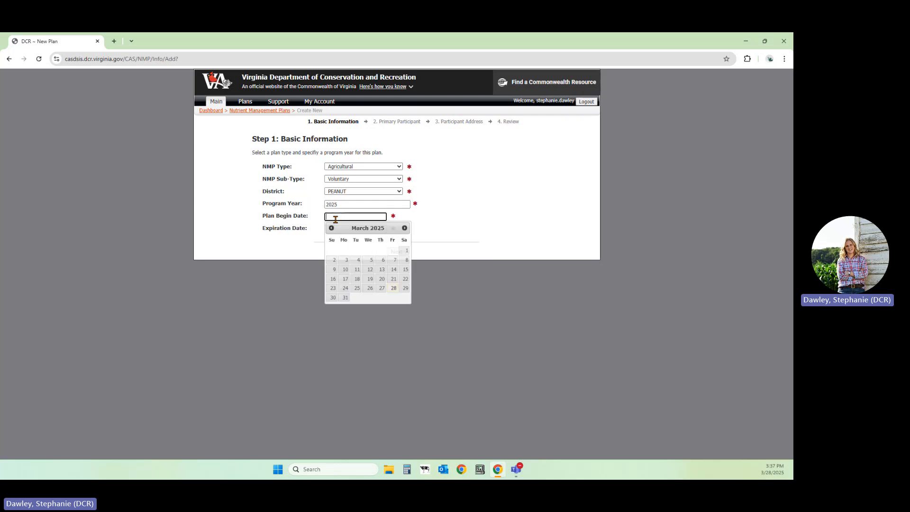
{"action": "left_click", "coordinate": [404, 228]}
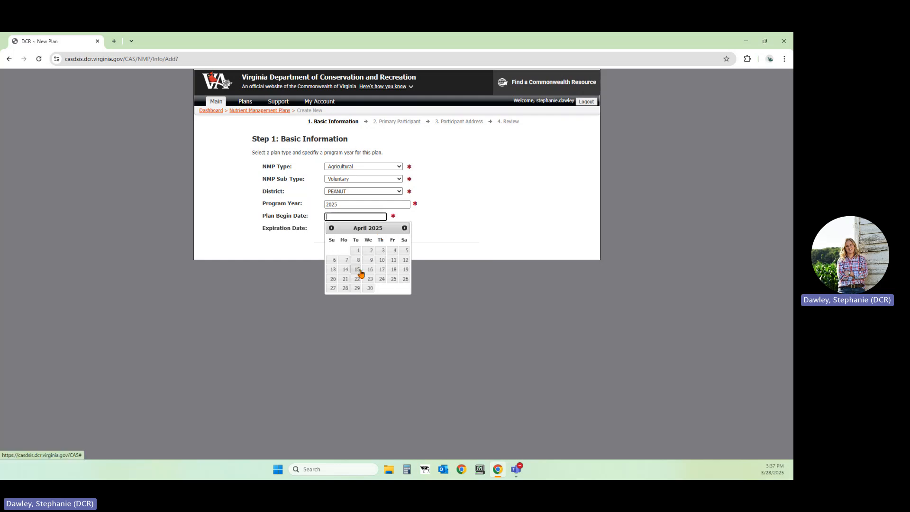
{"action": "left_click", "coordinate": [358, 270]}
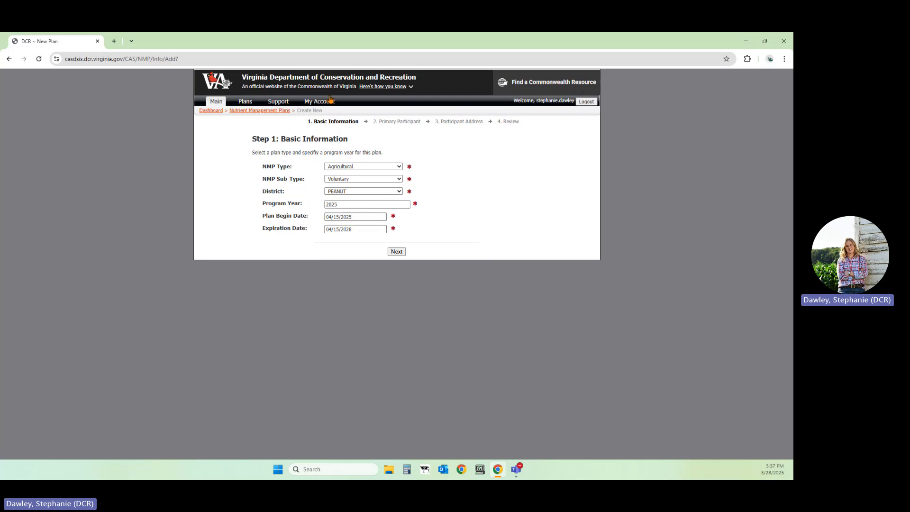
Try 2030 and 2026 as the year of the expiration date, and restore the date to 04/15/2028.
{"action": "left_click", "coordinate": [358, 230]}
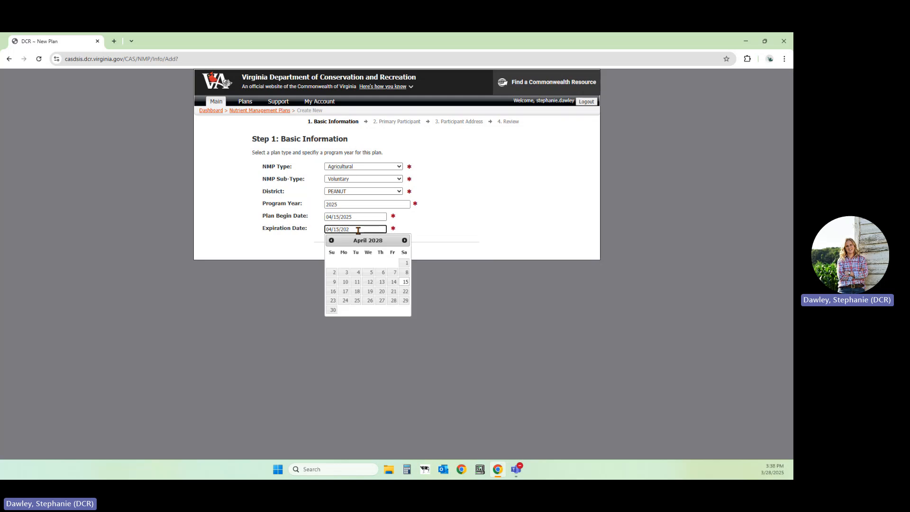
{"action": "type", "text": "30"}
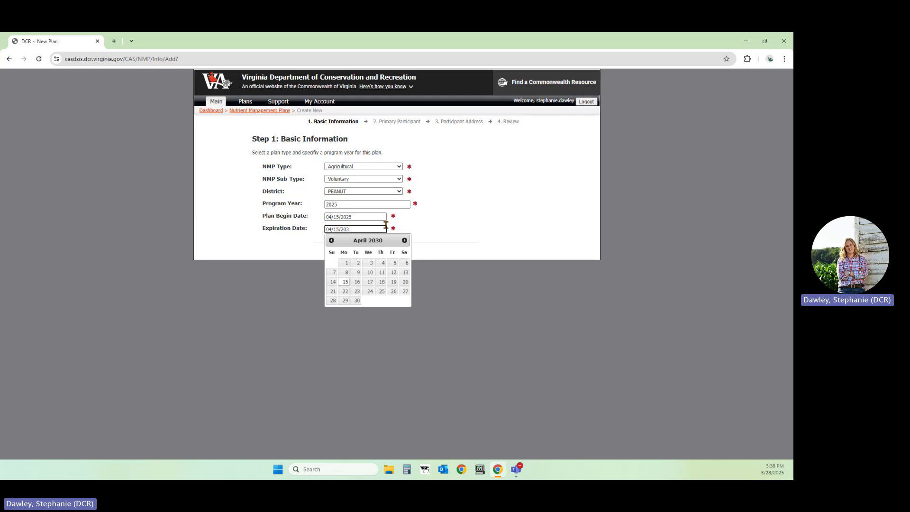
{"action": "type", "text": "2"}
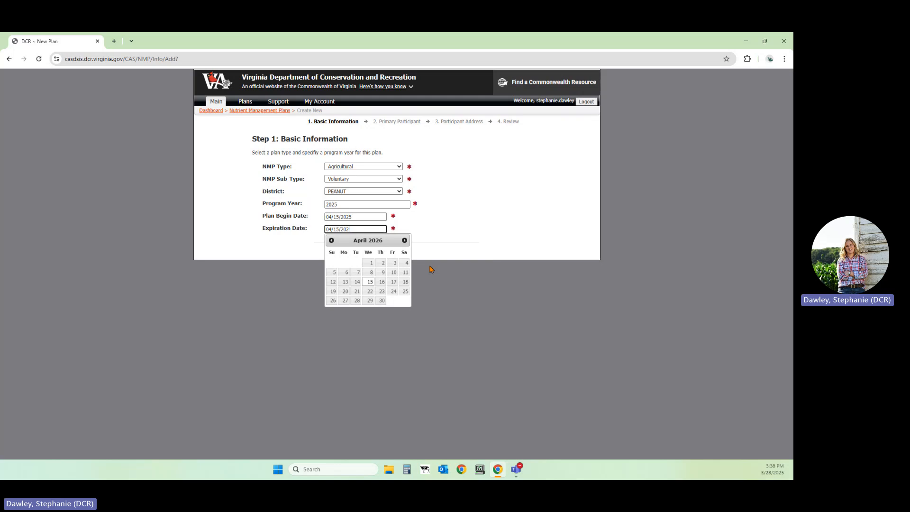
{"action": "type", "text": "68"}
{"action": "left_click", "coordinate": [432, 242]}
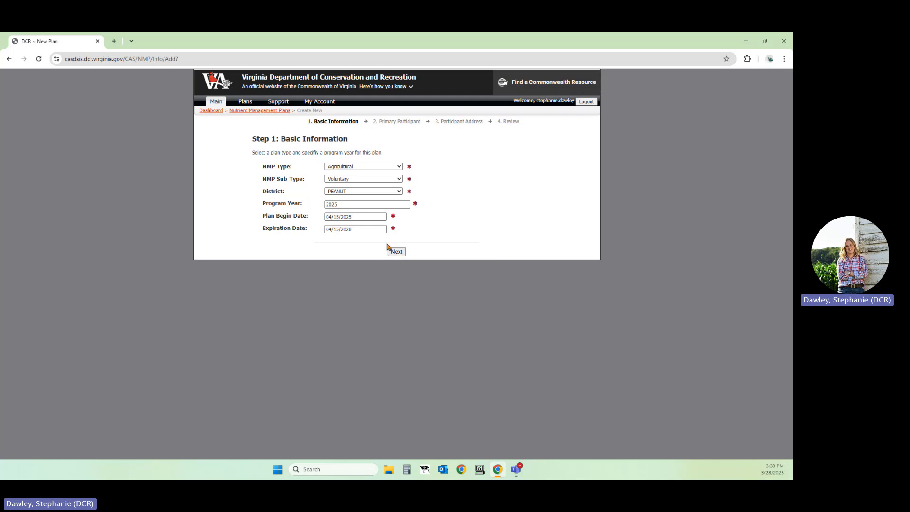
Continue to the primary participant stage and search the existing participants for GlenDale.
{"action": "left_click", "coordinate": [402, 255]}
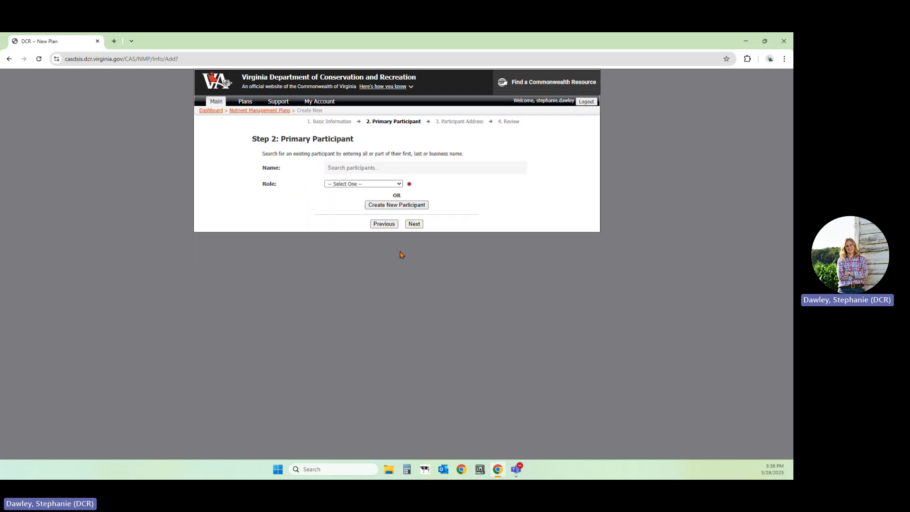
{"action": "left_click", "coordinate": [342, 169]}
{"action": "type", "text": "G"}
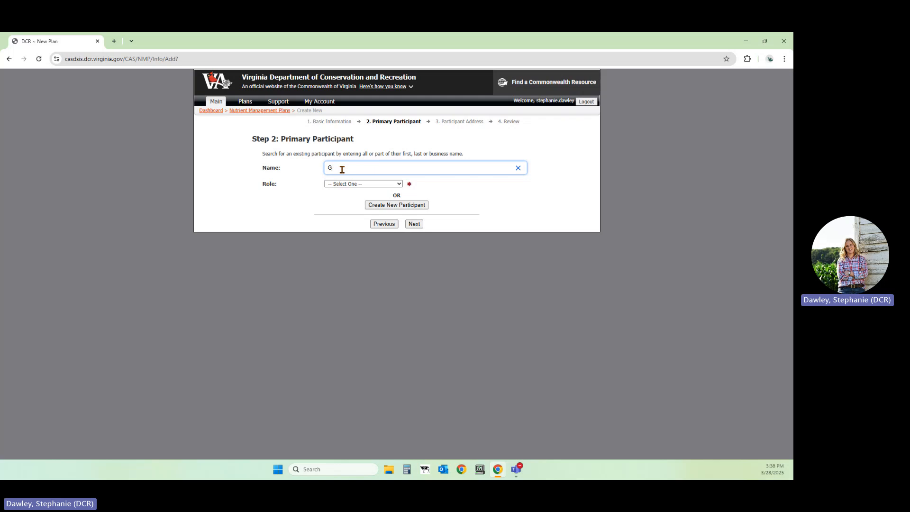
{"action": "type", "text": "lenDale"}
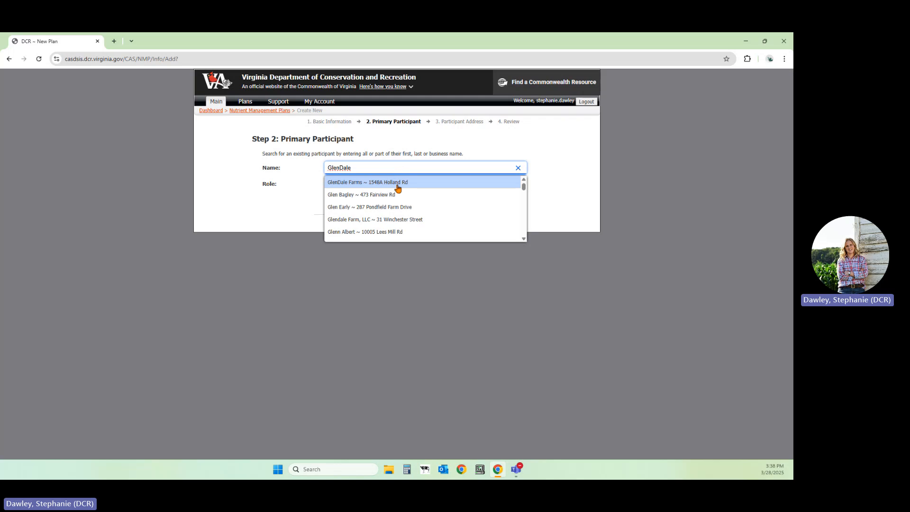
{"action": "left_click", "coordinate": [303, 190]}
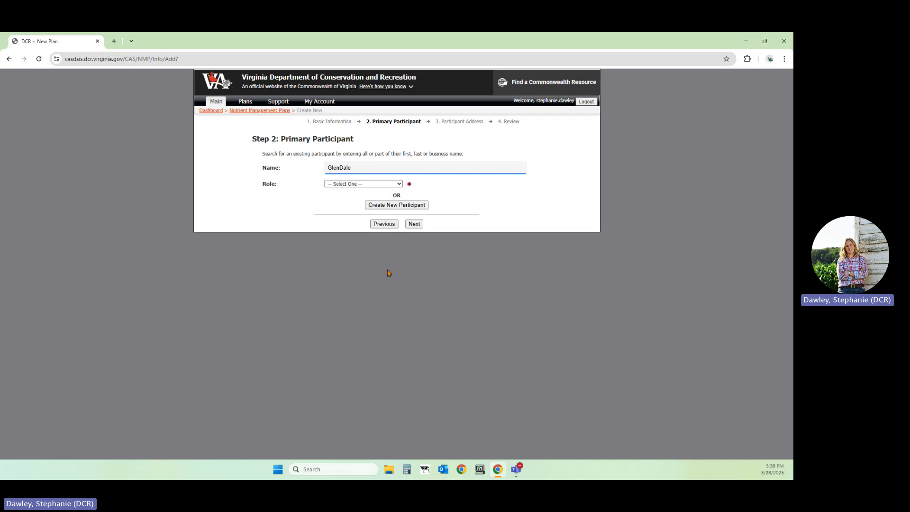
Create a new primary participant with the Operator role and enter the person's first and last name.
{"action": "left_click", "coordinate": [392, 206]}
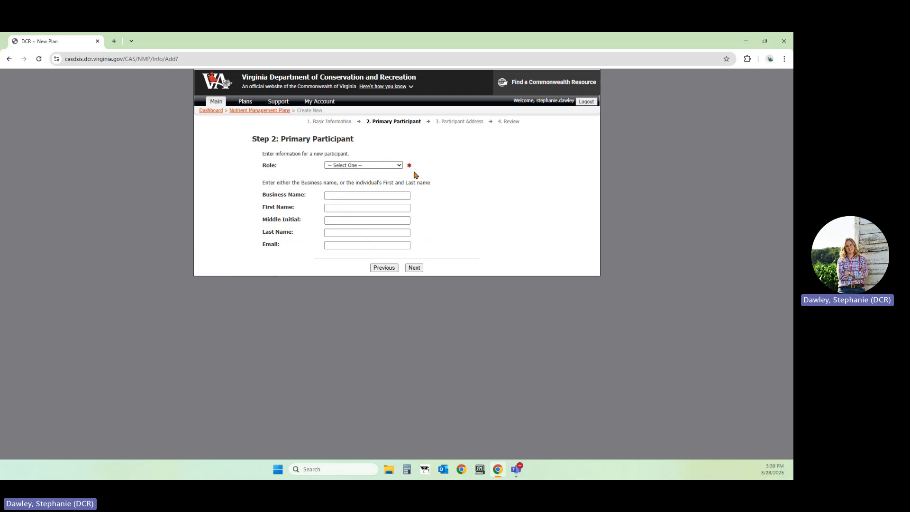
{"action": "left_click", "coordinate": [400, 168]}
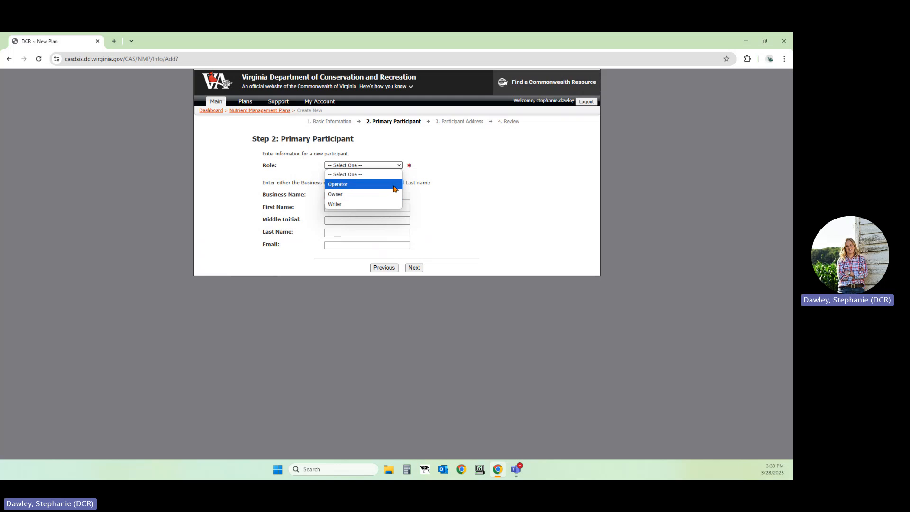
{"action": "left_click", "coordinate": [393, 187]}
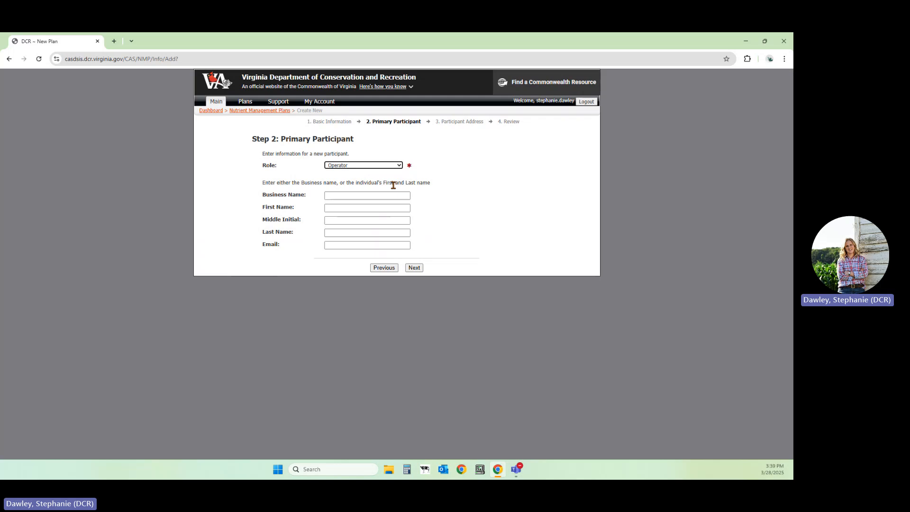
{"action": "left_click", "coordinate": [330, 195]}
{"action": "left_click", "coordinate": [341, 208]}
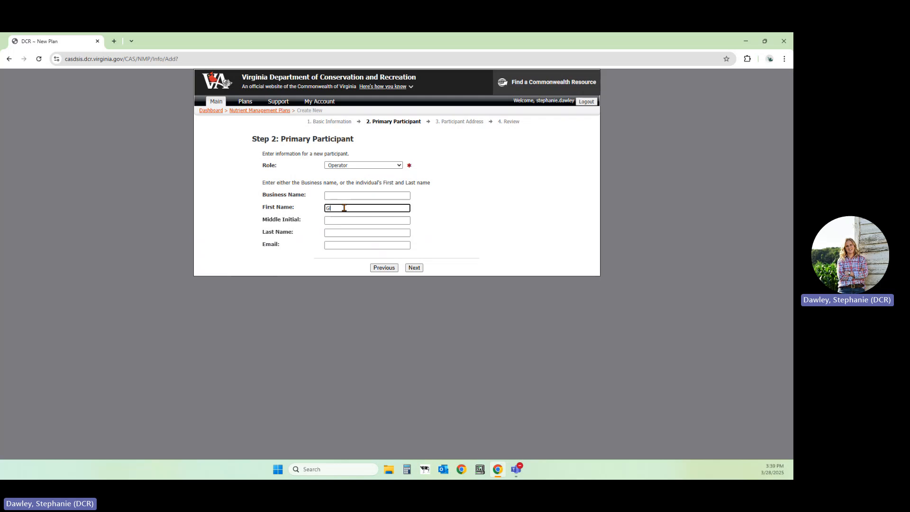
{"action": "left_click", "coordinate": [339, 233]}
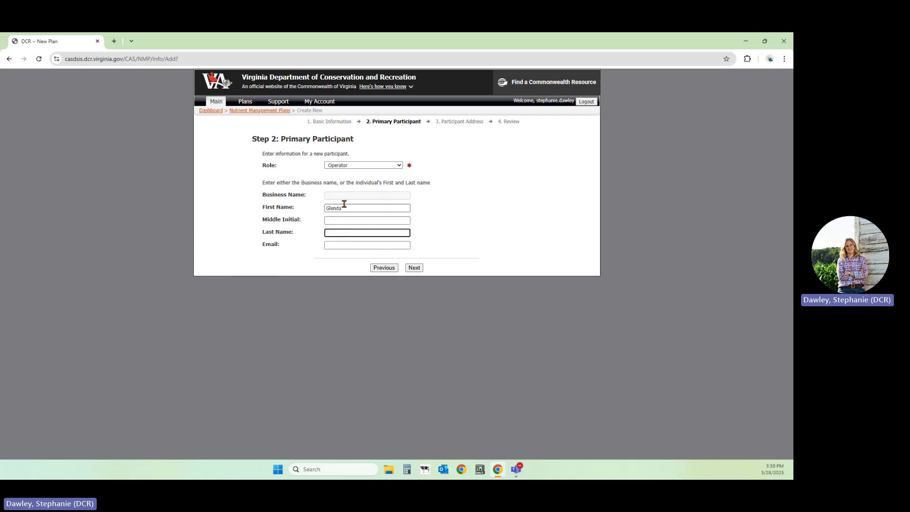
Enter the participant's email address, correcting its typing errors, and continue to the participant address stage.
{"action": "left_click", "coordinate": [331, 245]}
{"action": "type", "text": "tes"}
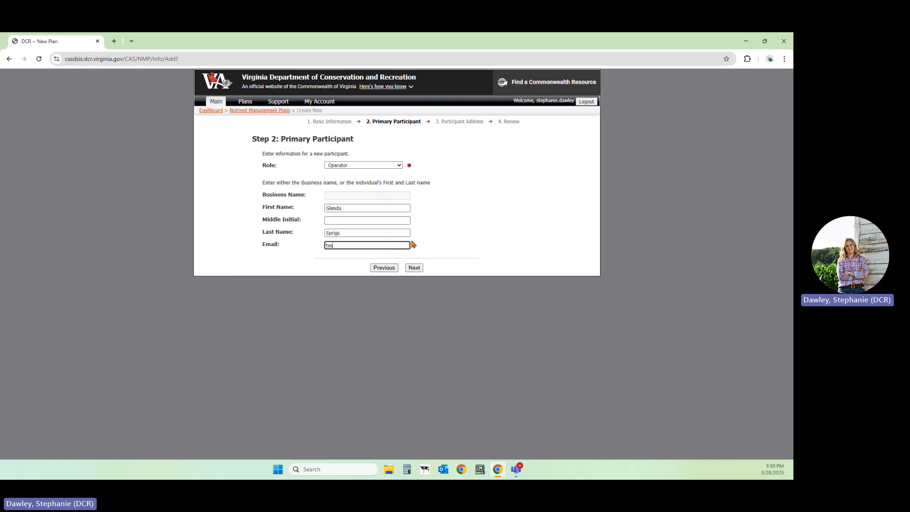
{"action": "type", "text": "t#tes.com"}
{"action": "left_click_drag", "start_coordinate": [356, 245], "coordinate": [334, 245]}
{"action": "type", "text": "@tes.com"}
{"action": "left_click", "coordinate": [347, 245]}
{"action": "type", "text": "t"}
{"action": "left_click", "coordinate": [416, 268]}
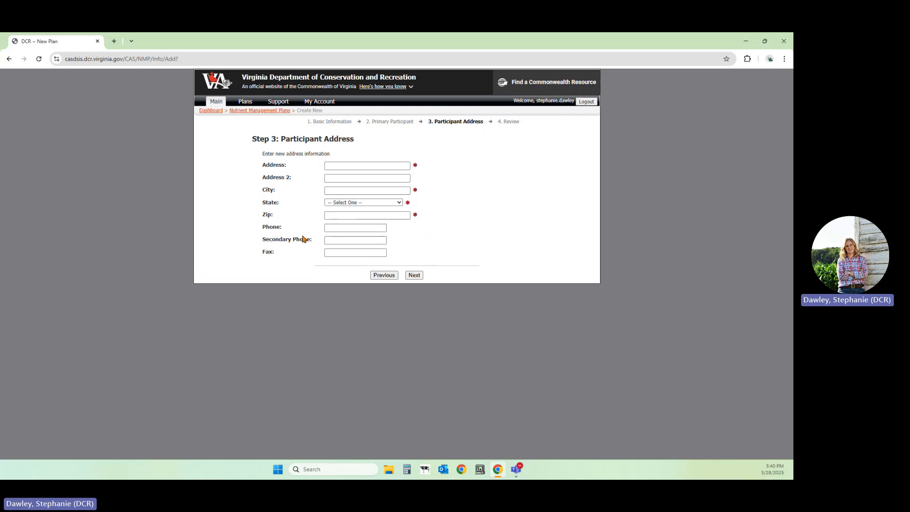
Enter the participant's street address and city.
{"action": "left_click", "coordinate": [340, 167]}
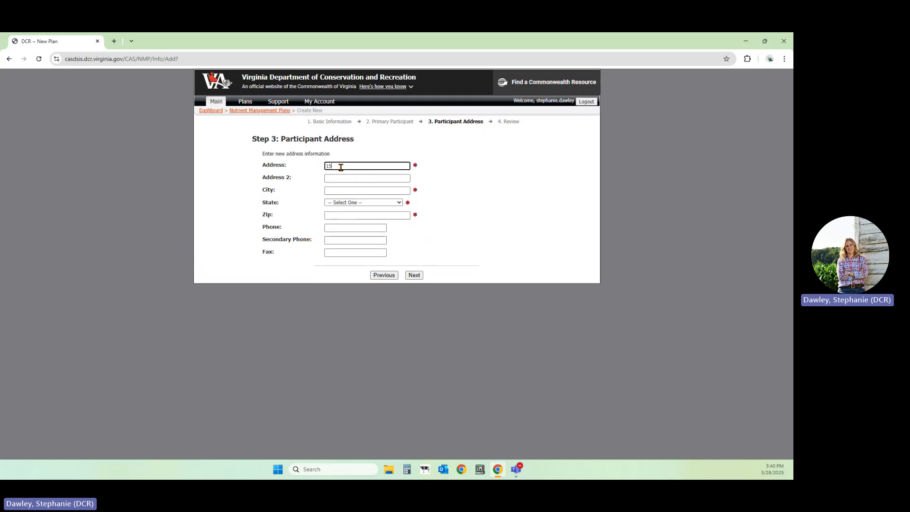
{"action": "left_click", "coordinate": [353, 190]}
{"action": "type", "text": "Suffolk"}
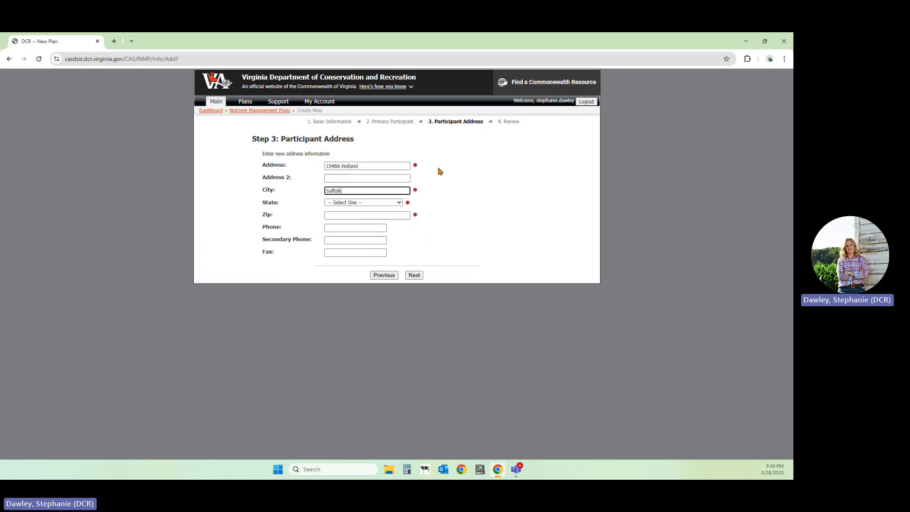
Select Virginia as the state in the participant's address.
{"action": "left_click", "coordinate": [360, 202]}
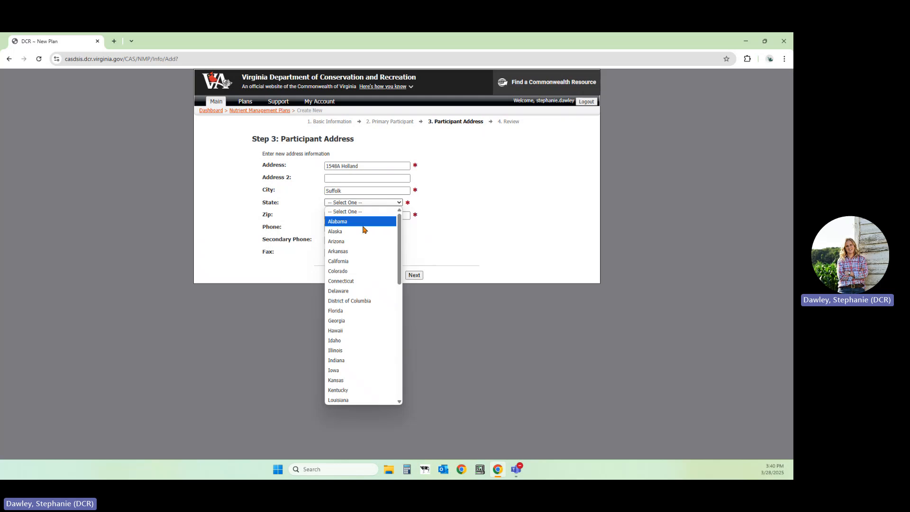
{"action": "scroll", "coordinate": [350, 284], "scroll_direction": "down", "scroll_amount": 3}
{"action": "scroll", "coordinate": [360, 352], "scroll_direction": "down", "scroll_amount": 4}
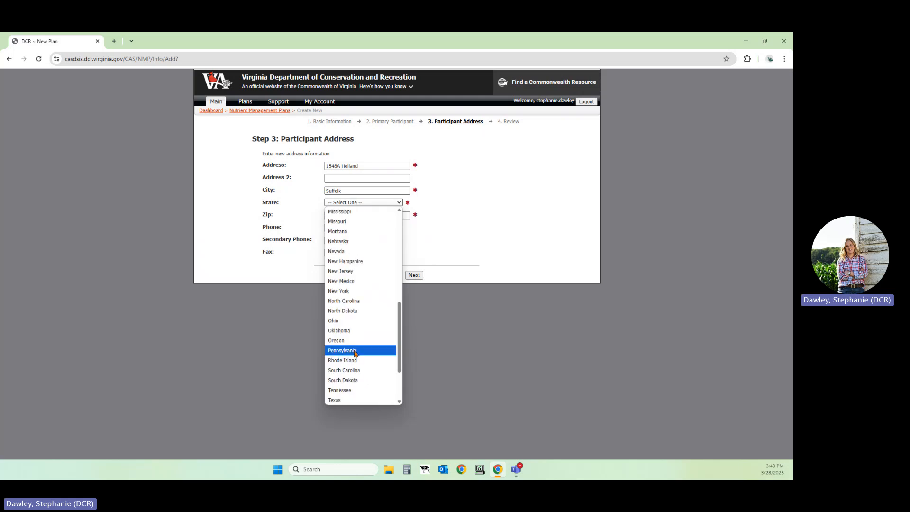
{"action": "scroll", "coordinate": [362, 351], "scroll_direction": "down", "scroll_amount": 3}
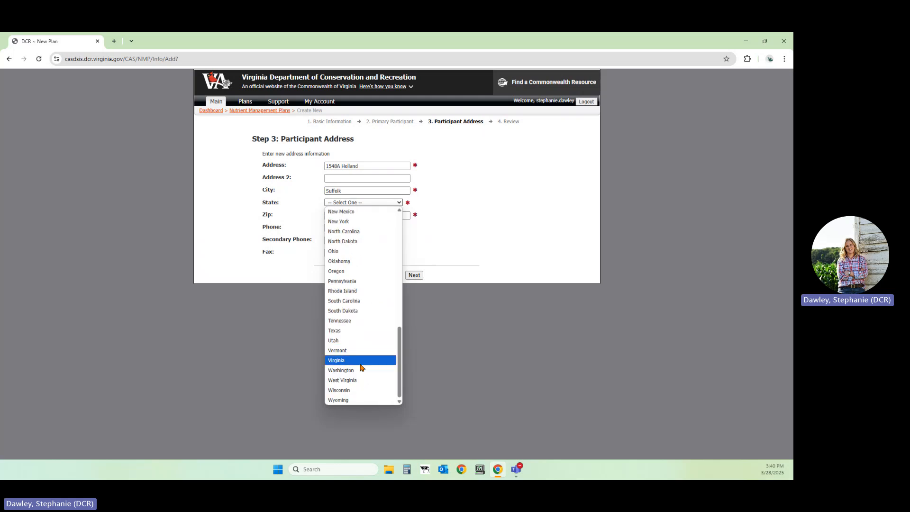
{"action": "left_click", "coordinate": [360, 360]}
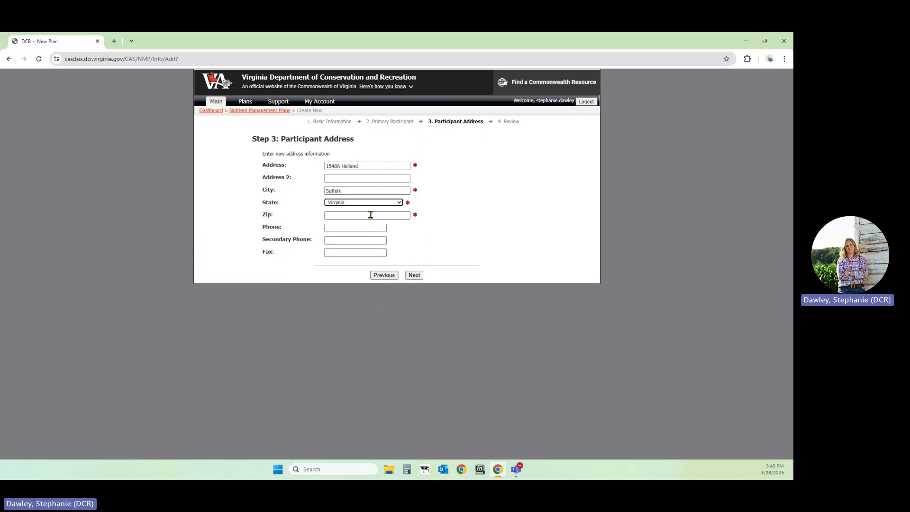
Enter the participant's zip code and primary phone number, and continue to the plan review.
{"action": "left_click", "coordinate": [334, 215]}
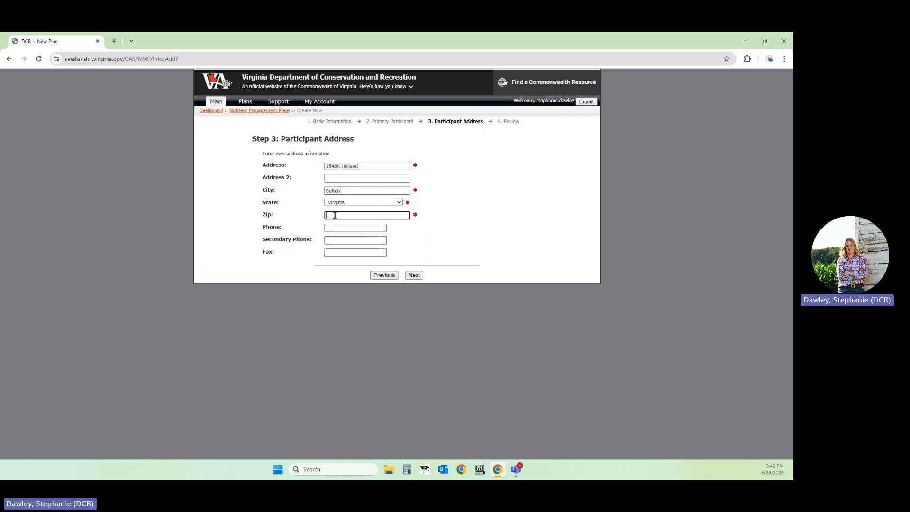
{"action": "type", "text": "23434"}
{"action": "left_click", "coordinate": [337, 231]}
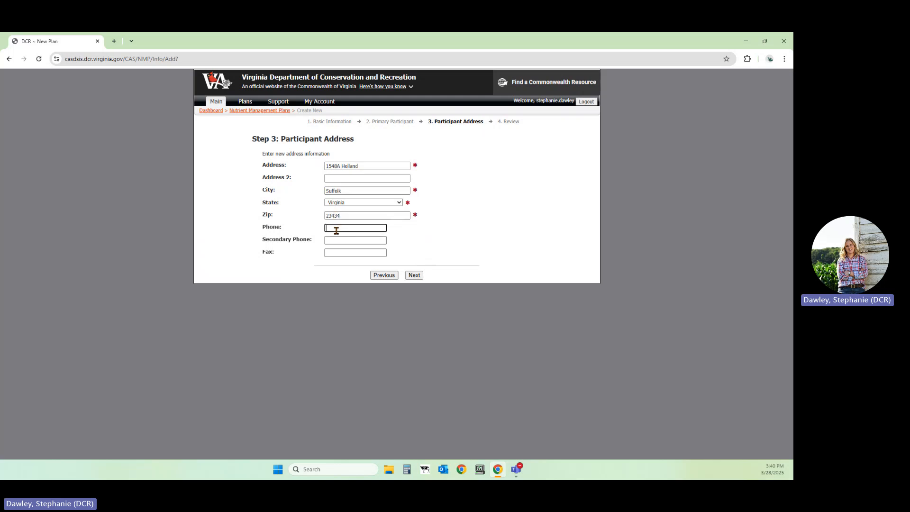
{"action": "type", "text": "123-456-7890"}
{"action": "left_click", "coordinate": [415, 276]}
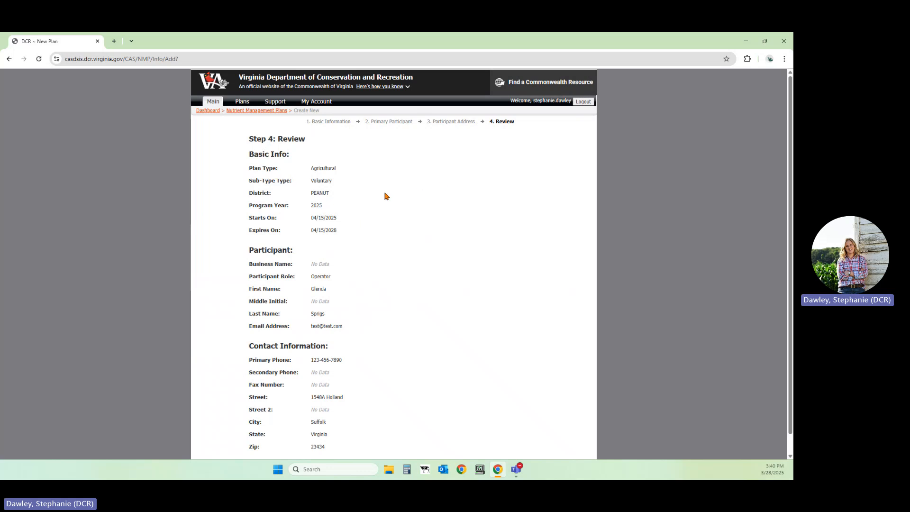
Accept the data ownership agreement, acknowledging that the data belongs to the producer, and finish creating the plan.
{"action": "scroll", "coordinate": [379, 196], "scroll_direction": "down", "scroll_amount": 1}
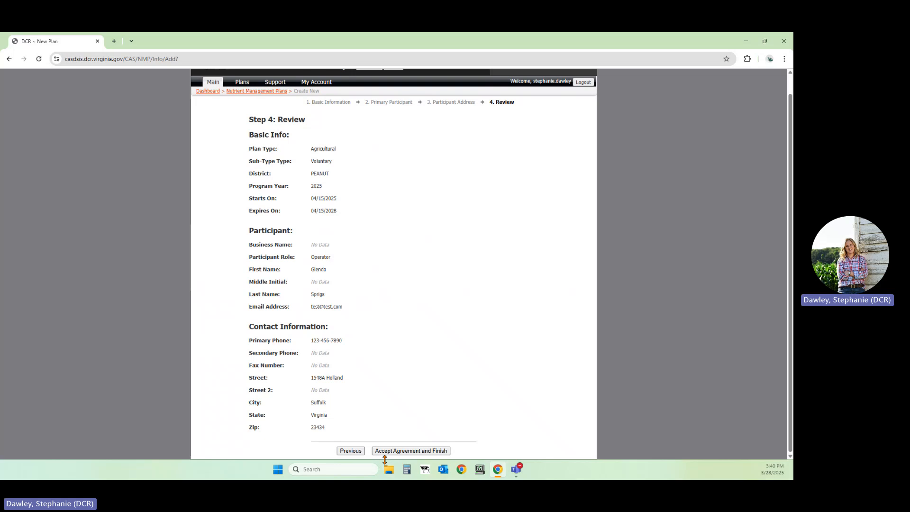
{"action": "left_click", "coordinate": [406, 454]}
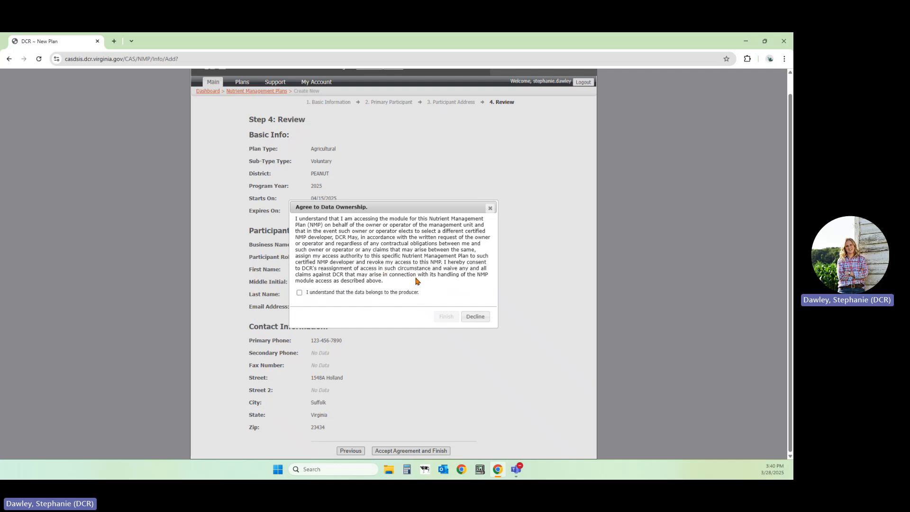
{"action": "left_click", "coordinate": [300, 293]}
{"action": "left_click", "coordinate": [445, 316]}
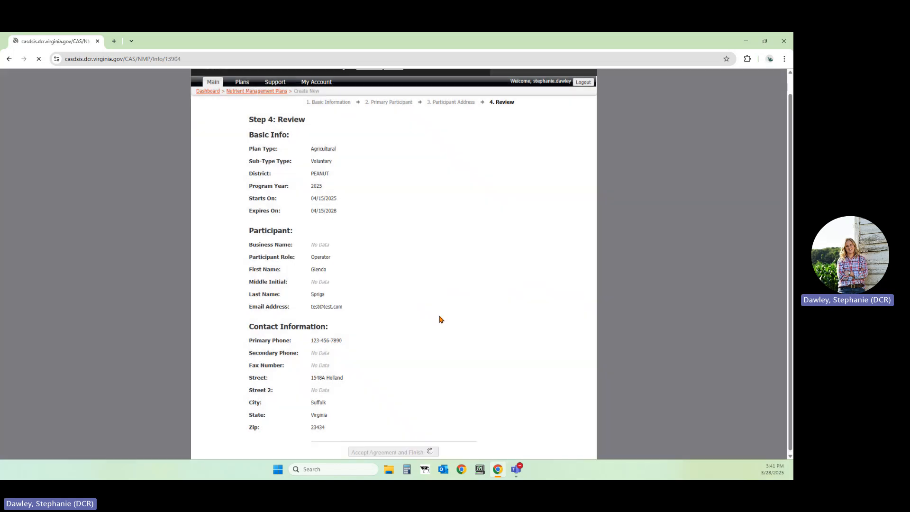